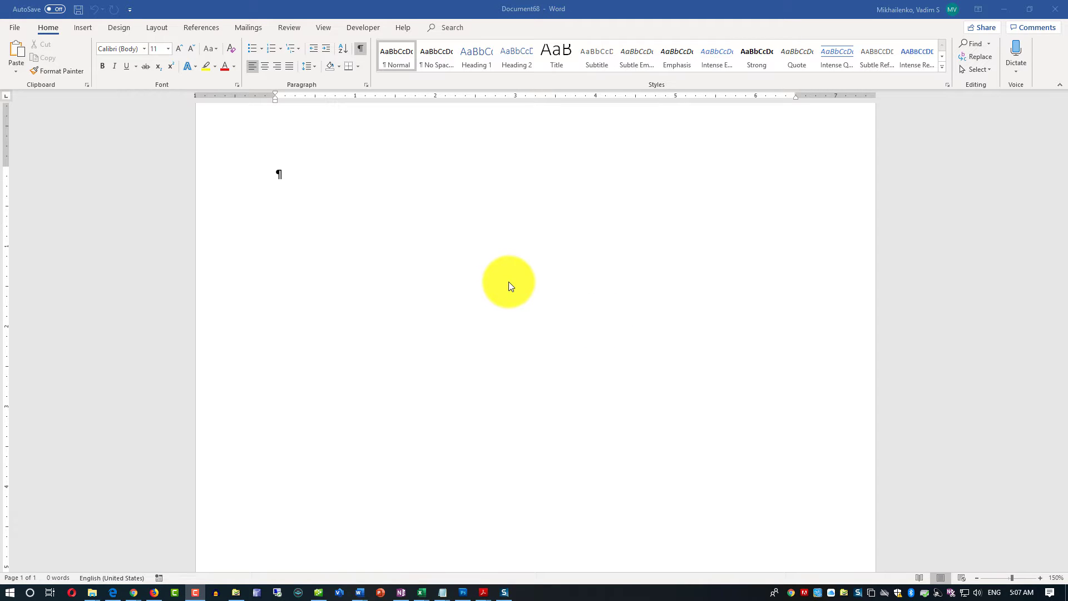
Paste the full-screen screenshot of the YouTube 'windows 10 tutorial' results into the blank Word document
{"action": "left_click", "coordinate": [18, 54]}
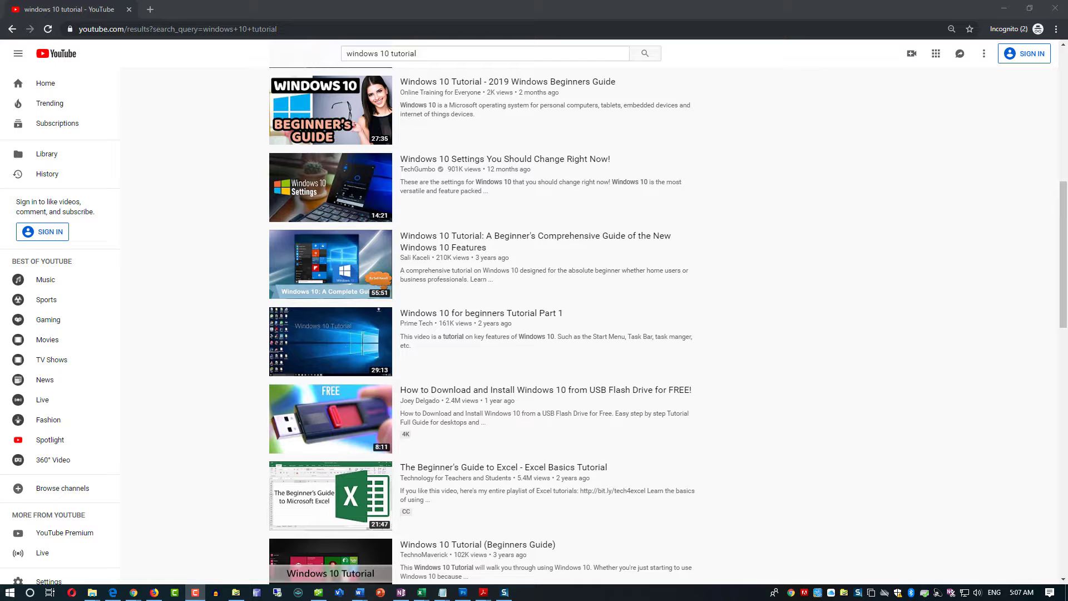
Launch Snipping Tool by searching 'snip' from Start, and start a New snip
{"action": "left_click", "coordinate": [3, 596]}
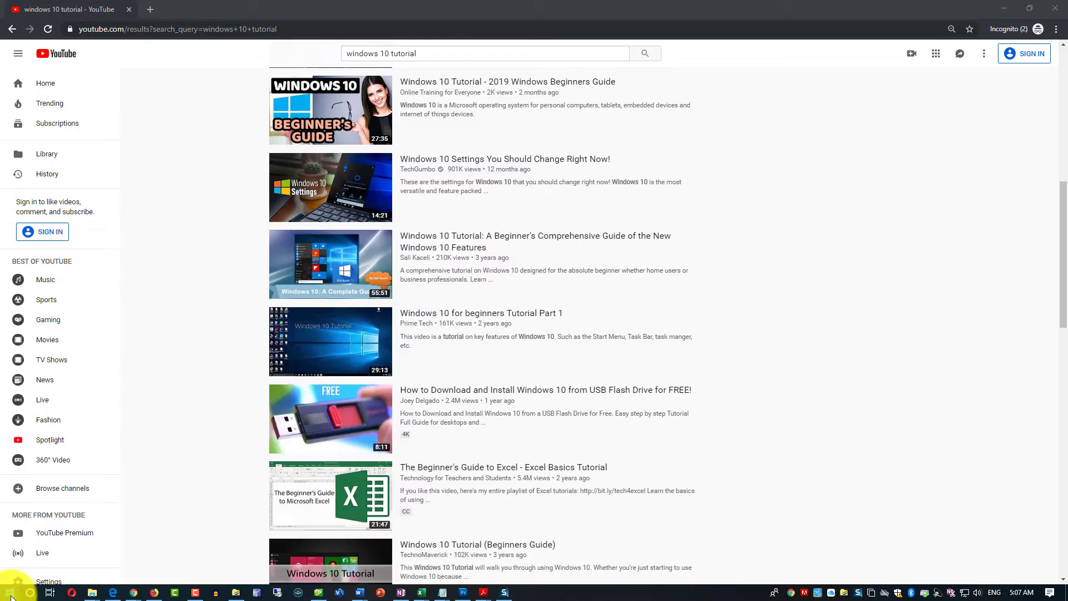
{"action": "left_click", "coordinate": [17, 593]}
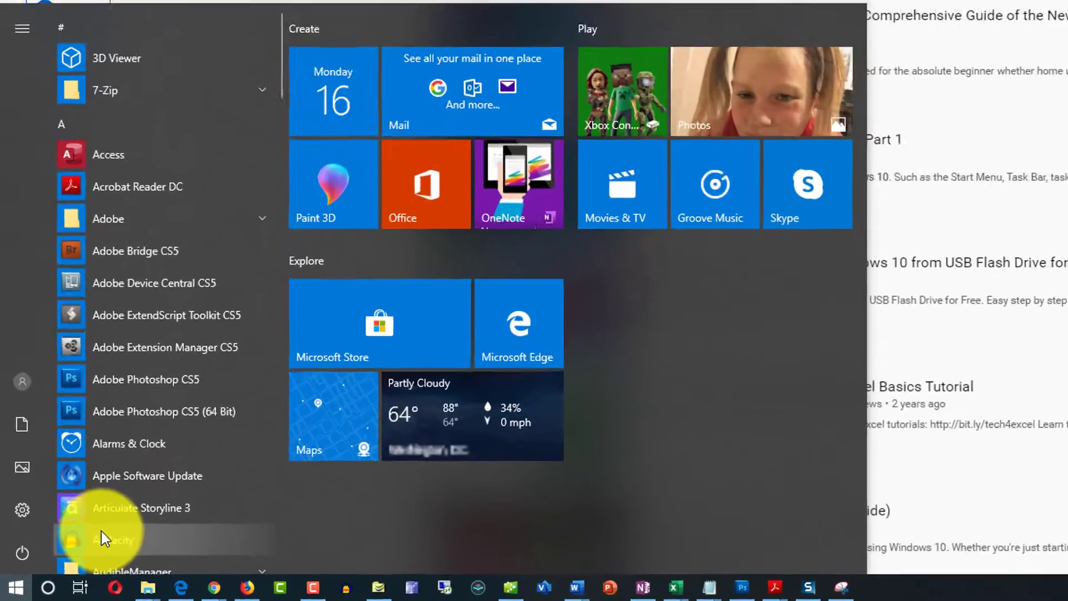
{"action": "type", "text": "snip"}
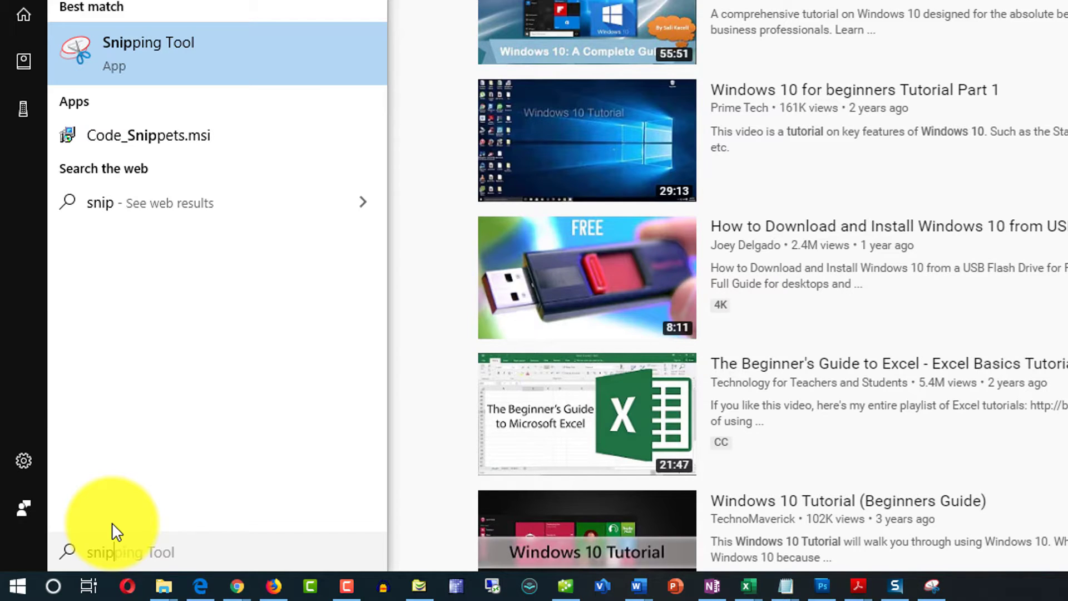
{"action": "key", "text": "Return"}
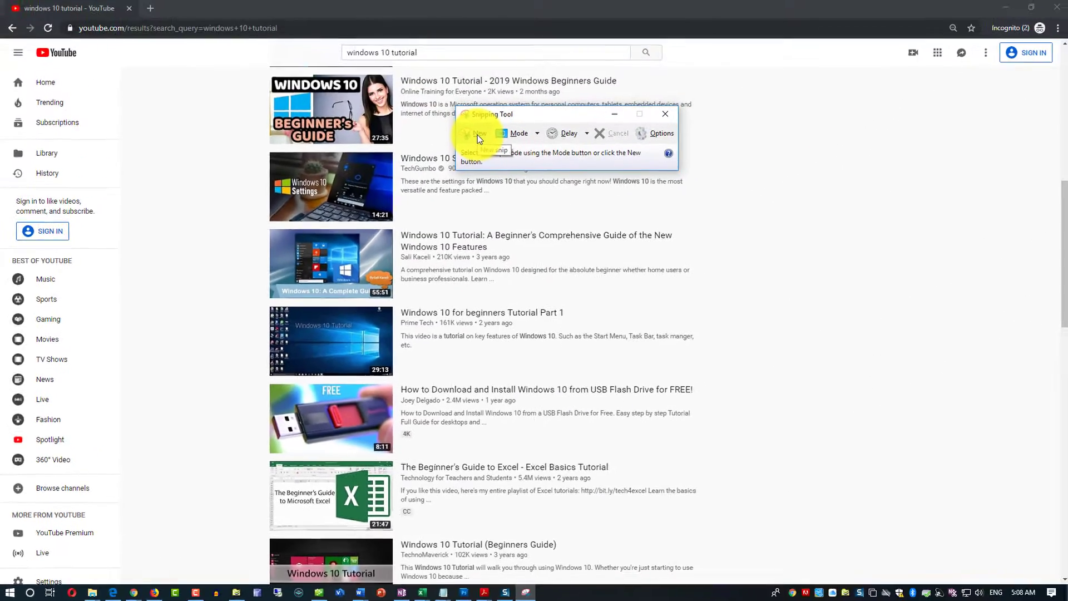
{"action": "left_click", "coordinate": [477, 134]}
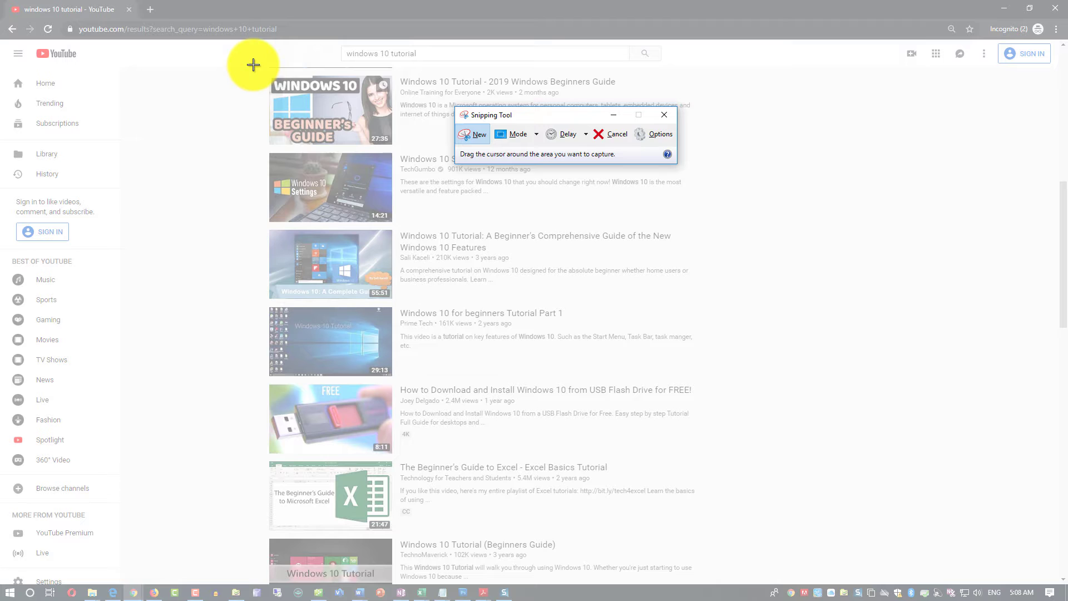
Snip the 'Windows 10 Tutorial - 2019 Windows Beginners Guide' video result with a rectangular selection
{"action": "left_click_drag", "start_coordinate": [253, 65], "coordinate": [720, 151]}
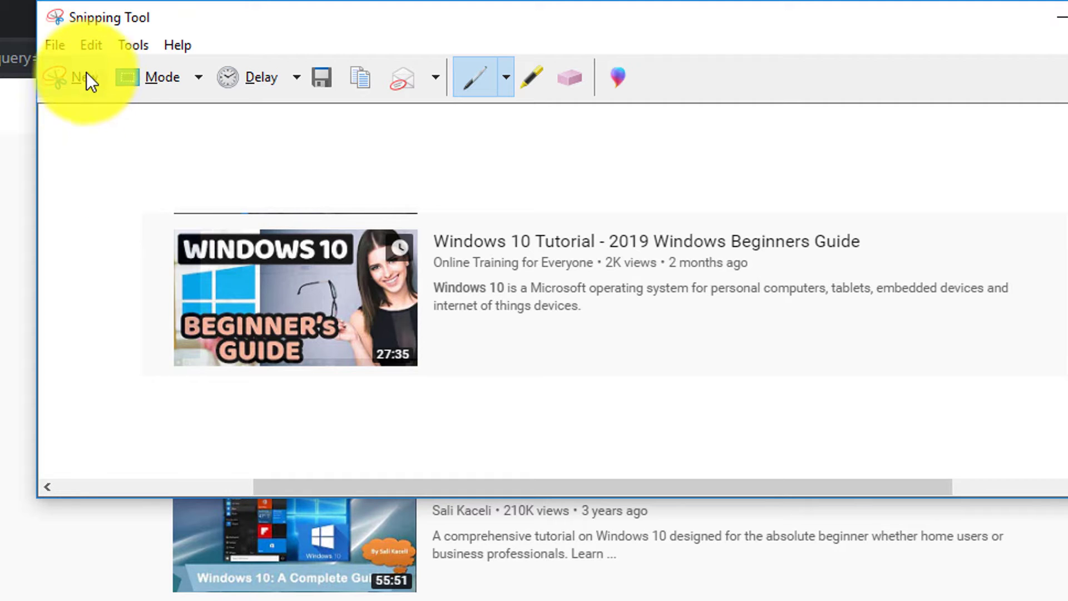
{"action": "left_click", "coordinate": [95, 44]}
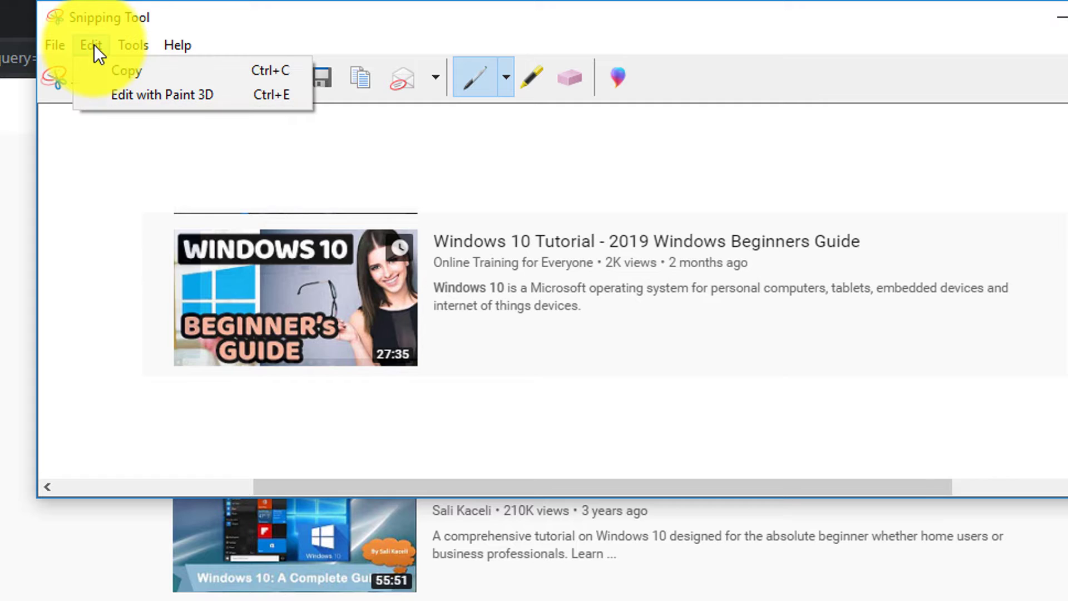
{"action": "mouse_move", "coordinate": [62, 44]}
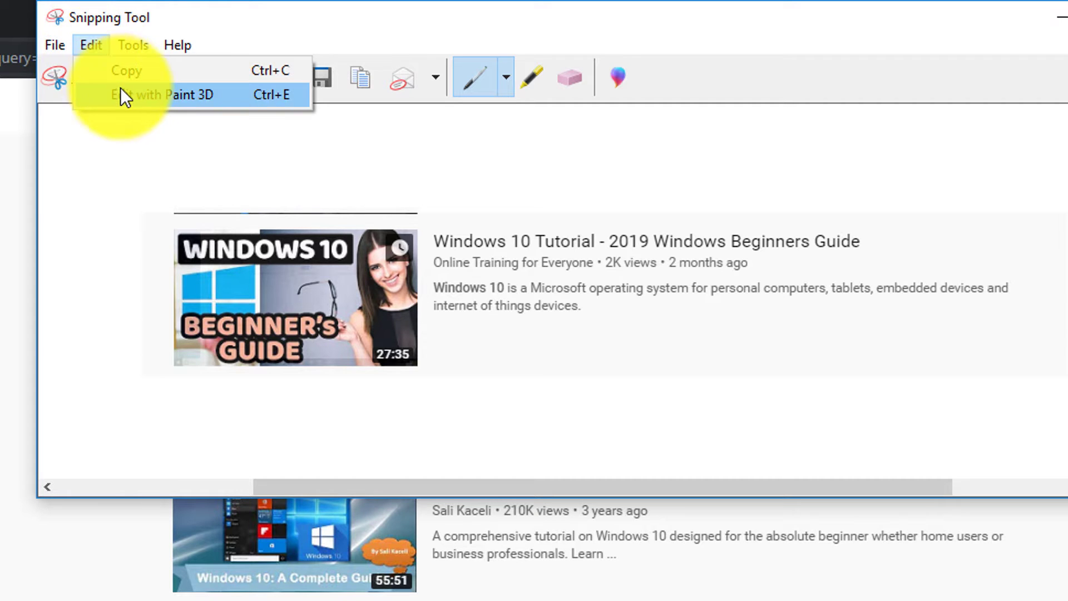
{"action": "mouse_move", "coordinate": [135, 45]}
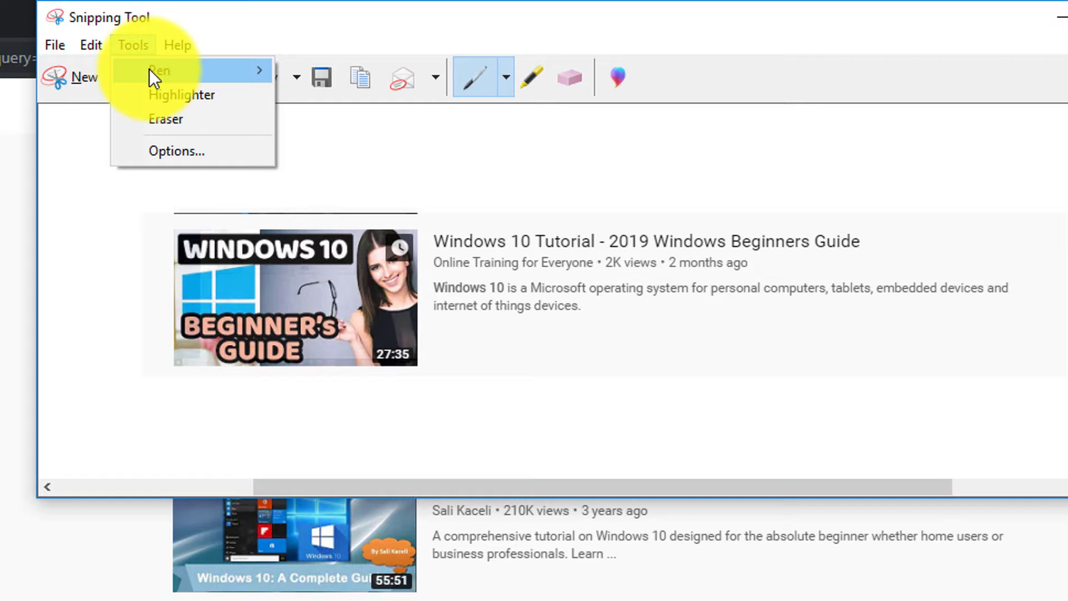
{"action": "mouse_move", "coordinate": [149, 69]}
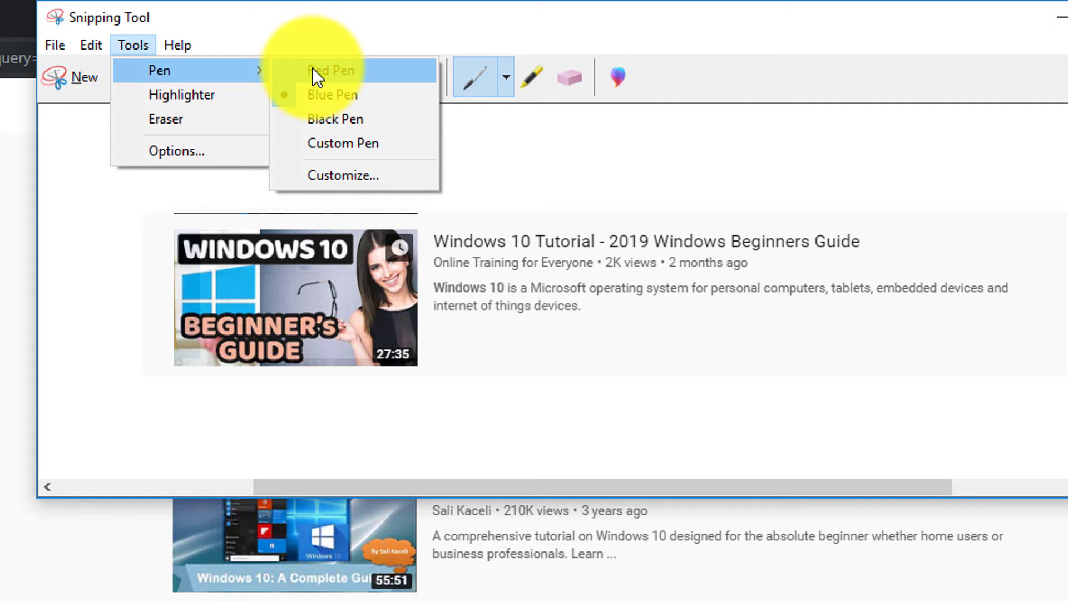
{"action": "key", "text": "Escape"}
{"action": "key", "text": "Escape"}
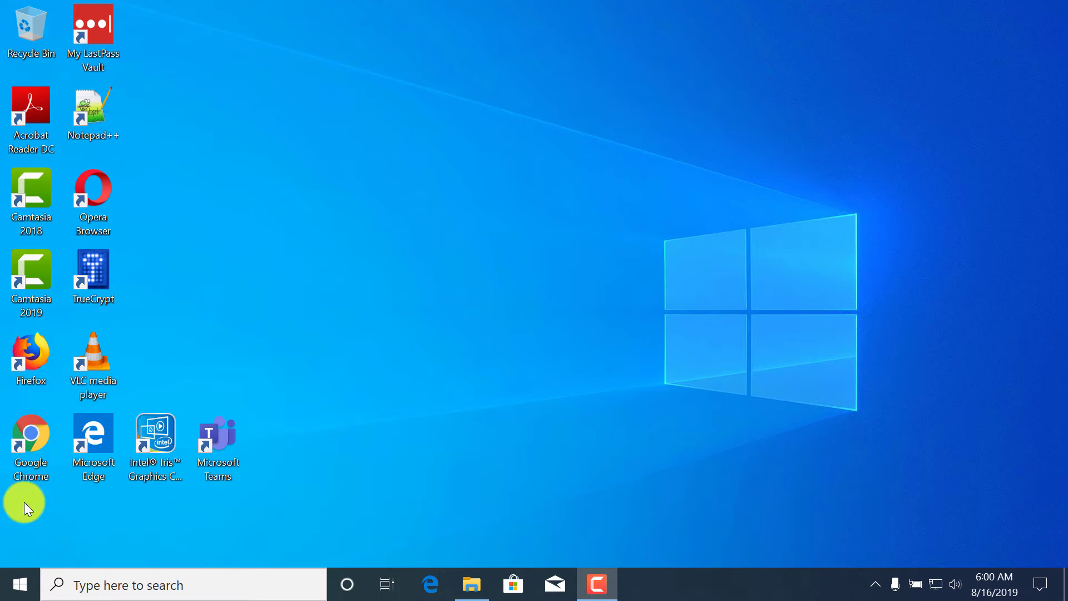
Open cnn.com in Google Chrome and start a Win+Shift+S screen snip over it
{"action": "double_click", "coordinate": [29, 442]}
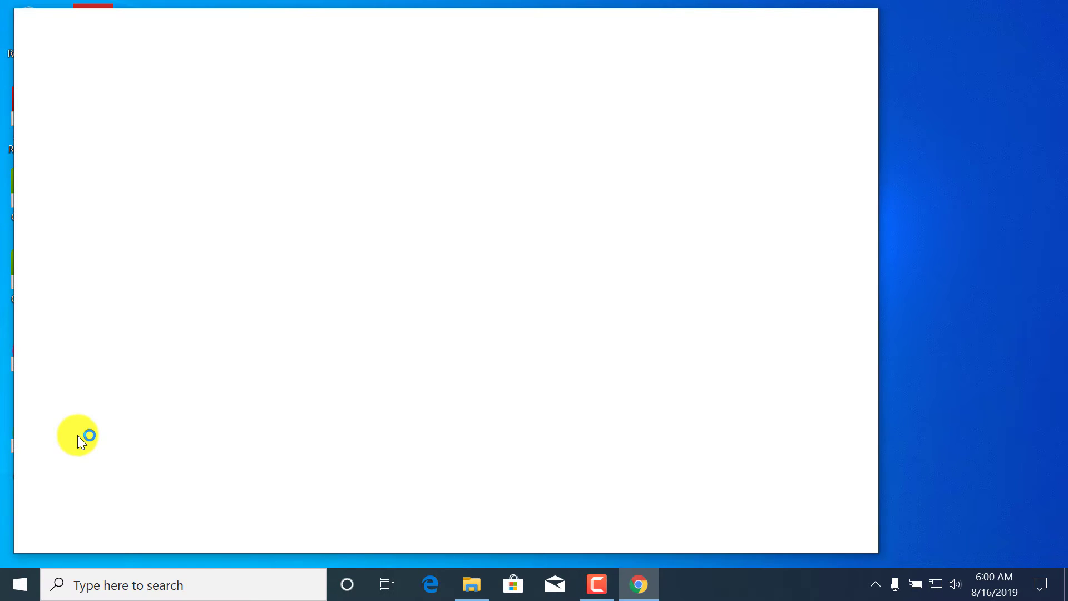
{"action": "left_click", "coordinate": [340, 60]}
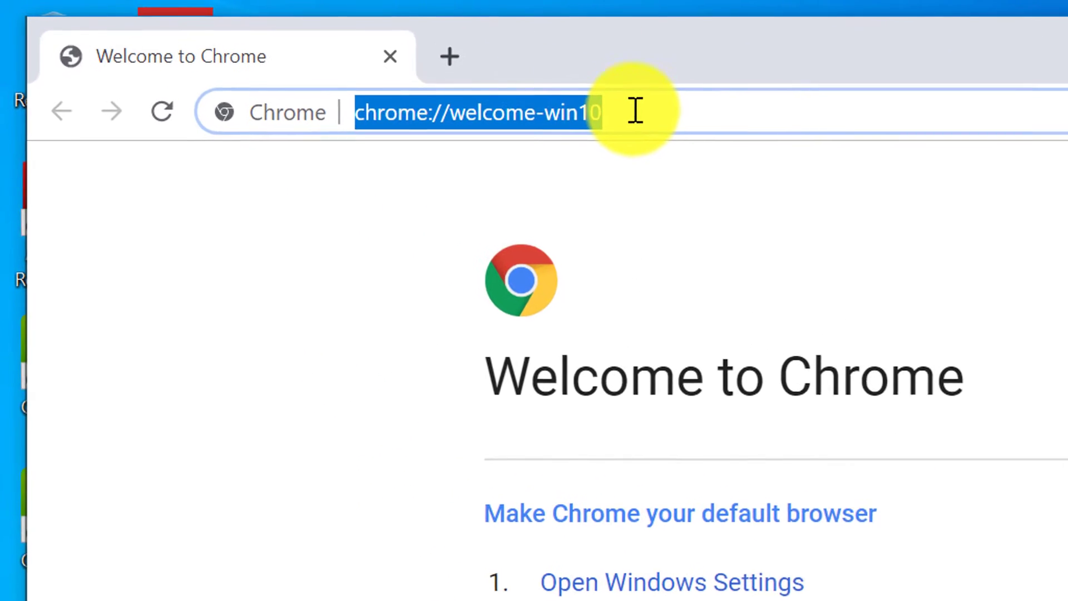
{"action": "type", "text": "cnn.com"}
{"action": "key", "text": "Return"}
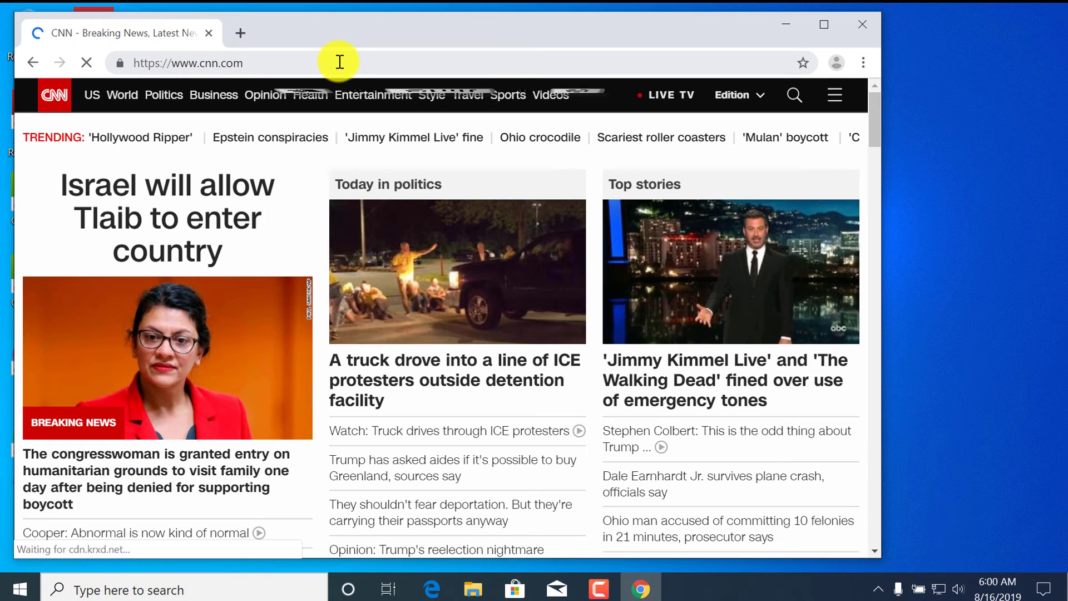
{"action": "key", "text": "super+shift+s"}
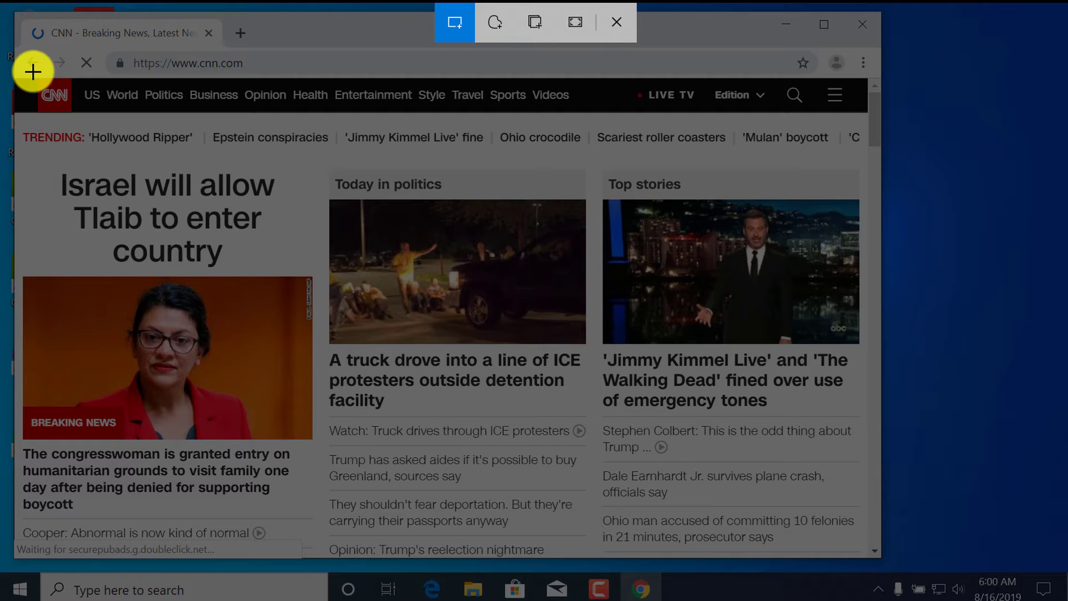
Snip the top-left main section of the CNN homepage and open it in the Snip & Sketch editor
{"action": "left_click_drag", "start_coordinate": [33, 70], "coordinate": [635, 534]}
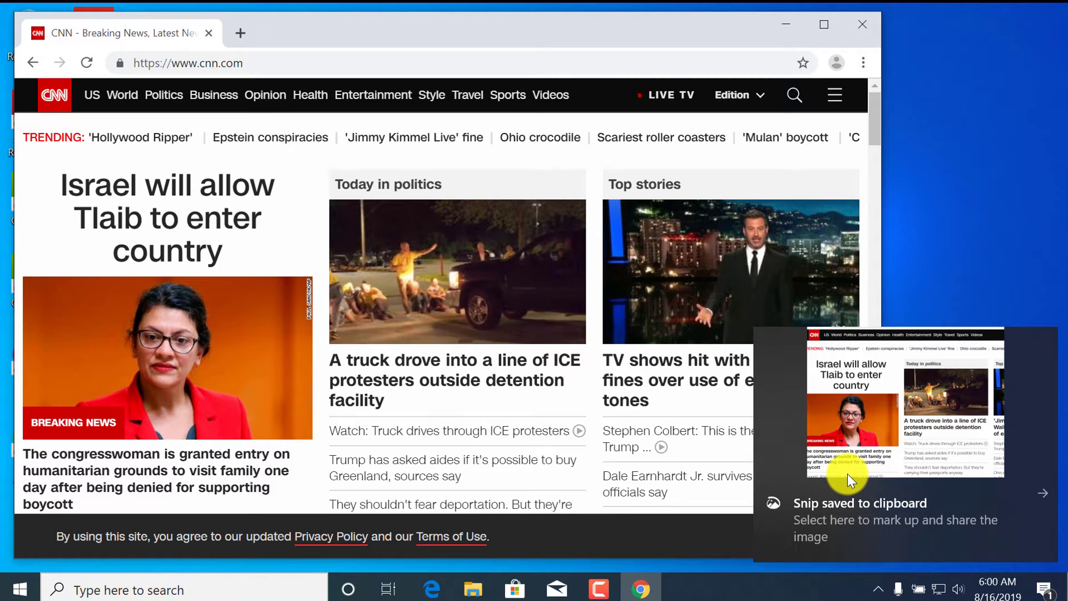
{"action": "left_click", "coordinate": [892, 432]}
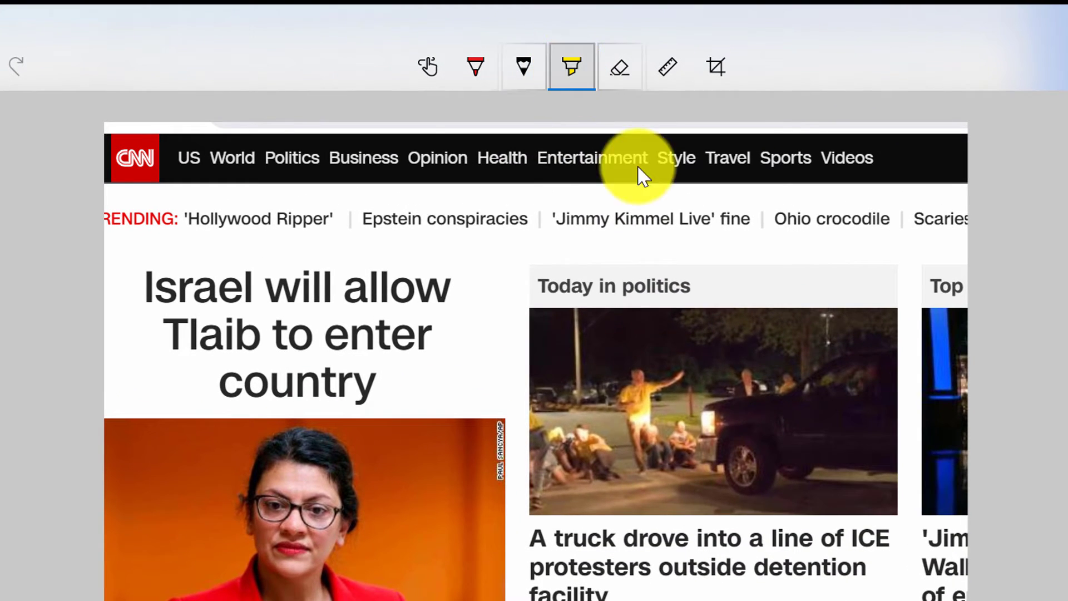
Circle the Greenland headline in yellow highlighter and copy the annotated snip to the clipboard
{"action": "left_click", "coordinate": [571, 67]}
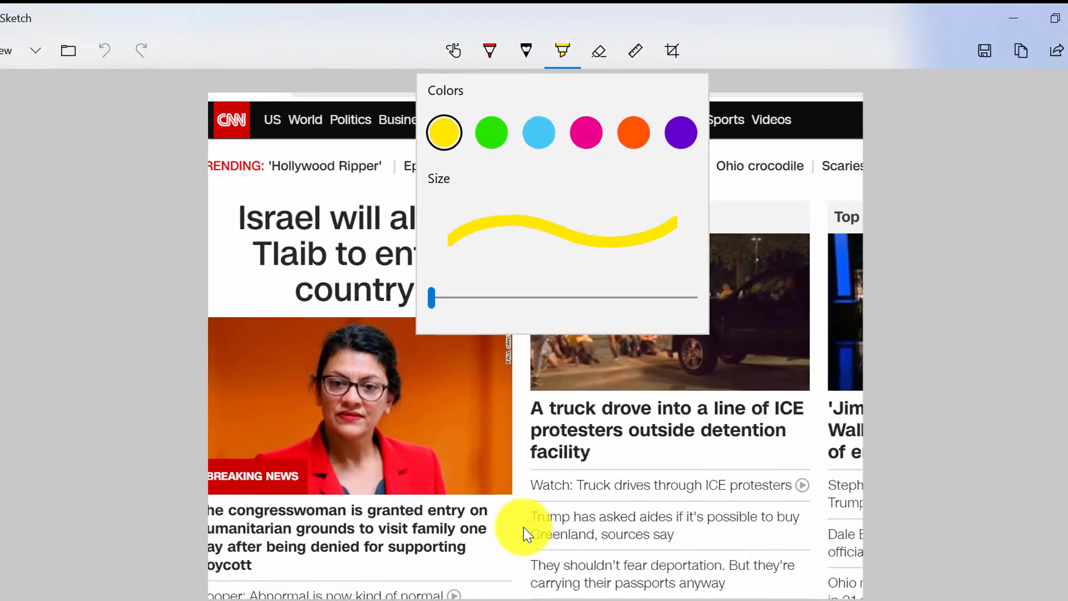
{"action": "left_click", "coordinate": [525, 534]}
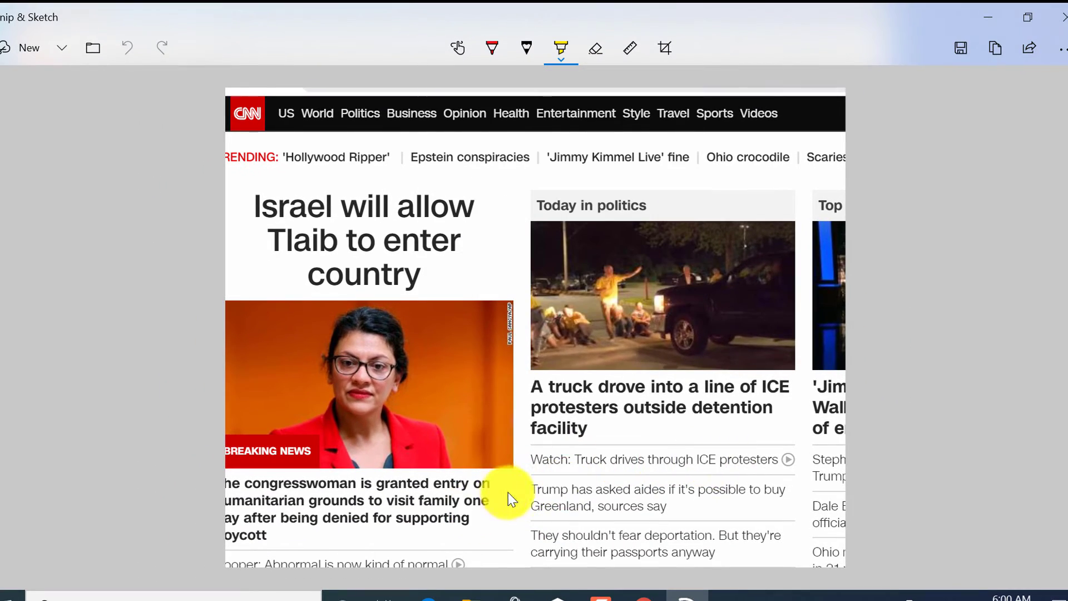
{"action": "mouse_move", "coordinate": [509, 492]}
{"action": "left_mouse_down"}
{"action": "mouse_move", "coordinate": [635, 456]}
{"action": "mouse_move", "coordinate": [806, 484]}
{"action": "mouse_move", "coordinate": [673, 548]}
{"action": "mouse_move", "coordinate": [505, 507]}
{"action": "left_mouse_up"}
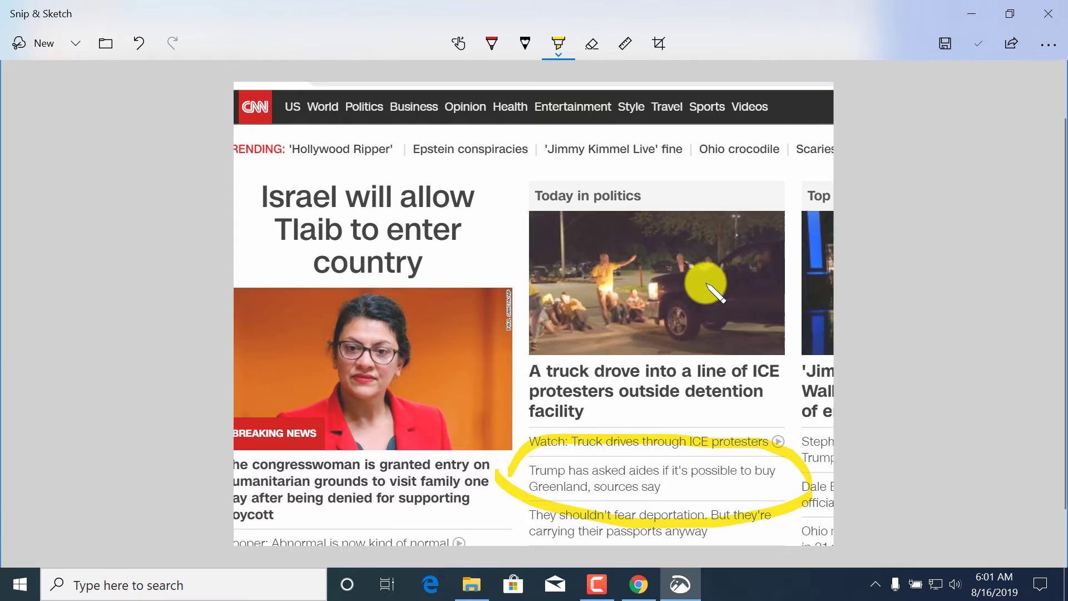
{"action": "key", "text": "ctrl+c"}
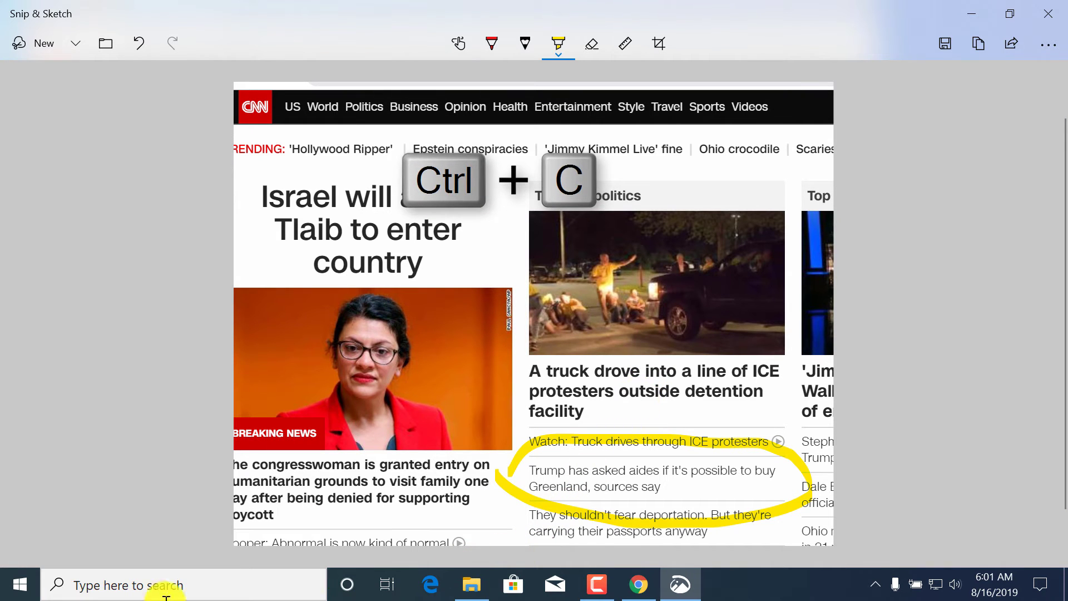
{"action": "left_click", "coordinate": [104, 588]}
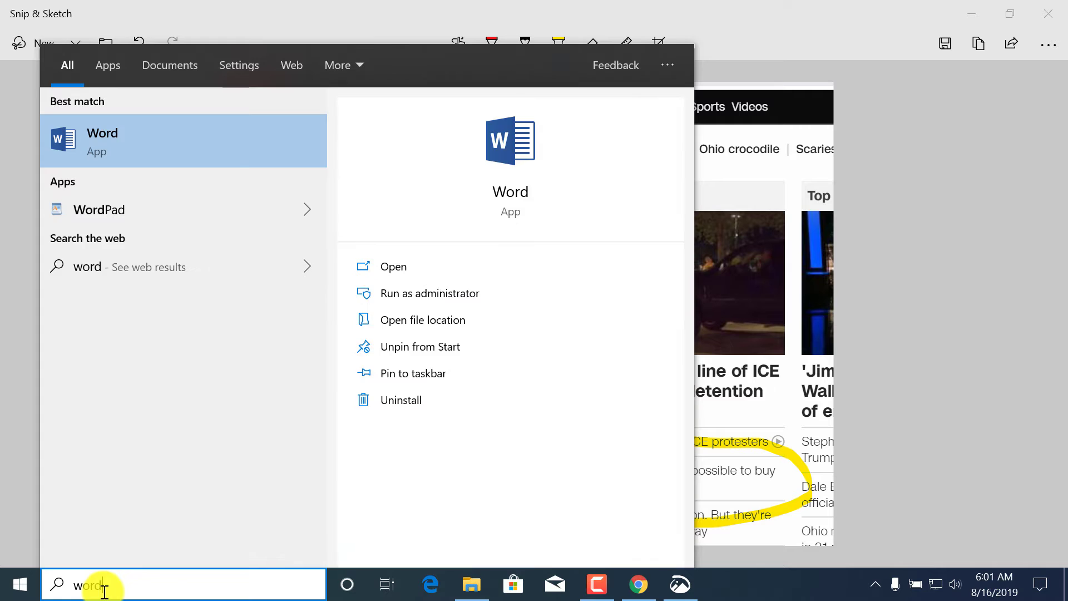
Launch Word, accept the license, create a blank document and paste the highlighted CNN snip
{"action": "key", "text": "Return"}
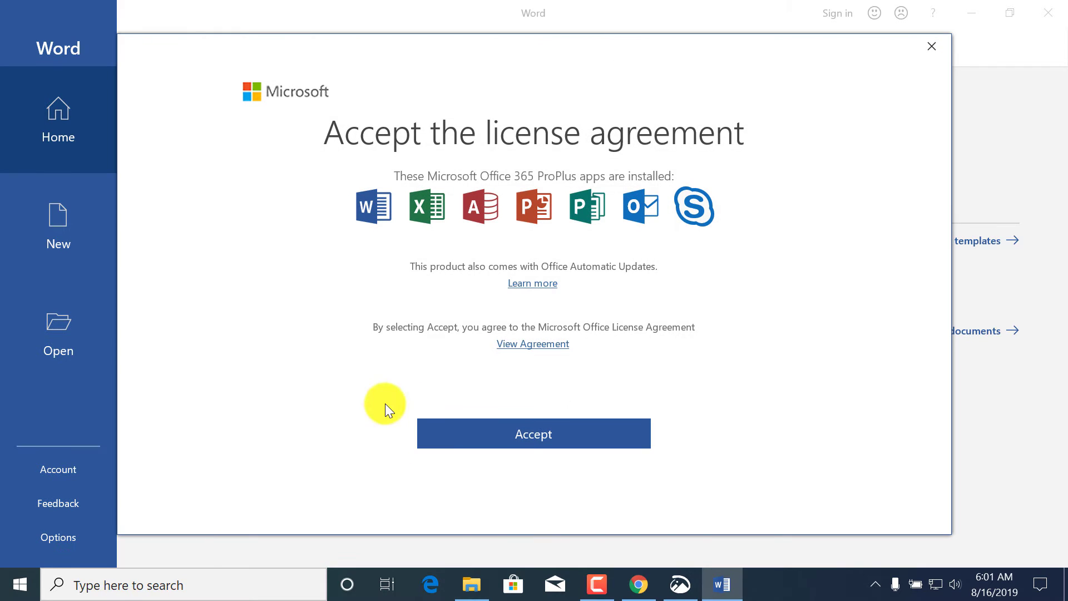
{"action": "left_click", "coordinate": [522, 431]}
{"action": "left_click", "coordinate": [215, 167]}
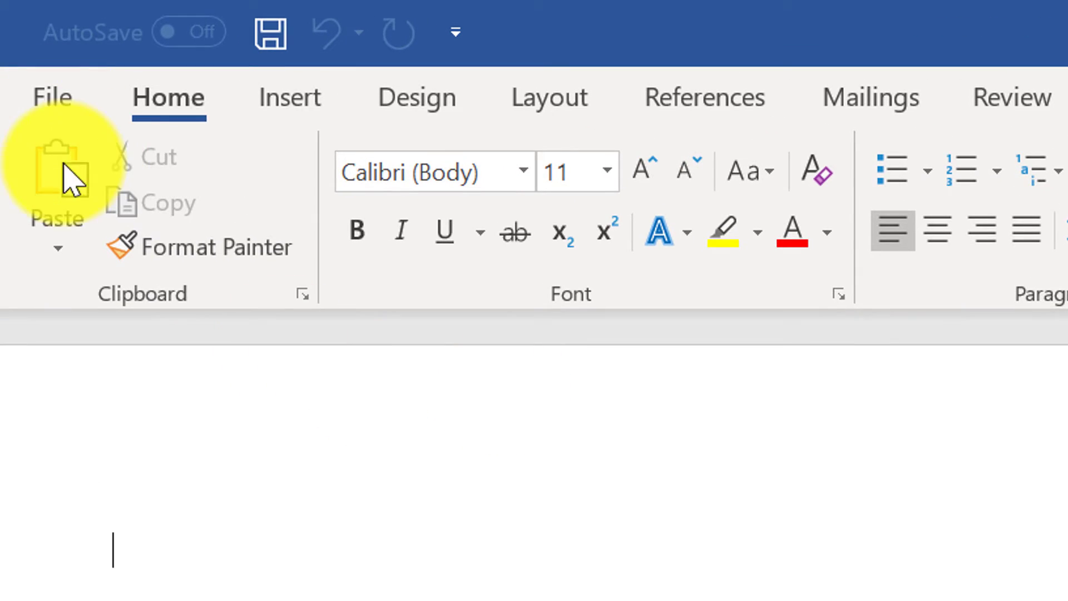
{"action": "left_click", "coordinate": [63, 167]}
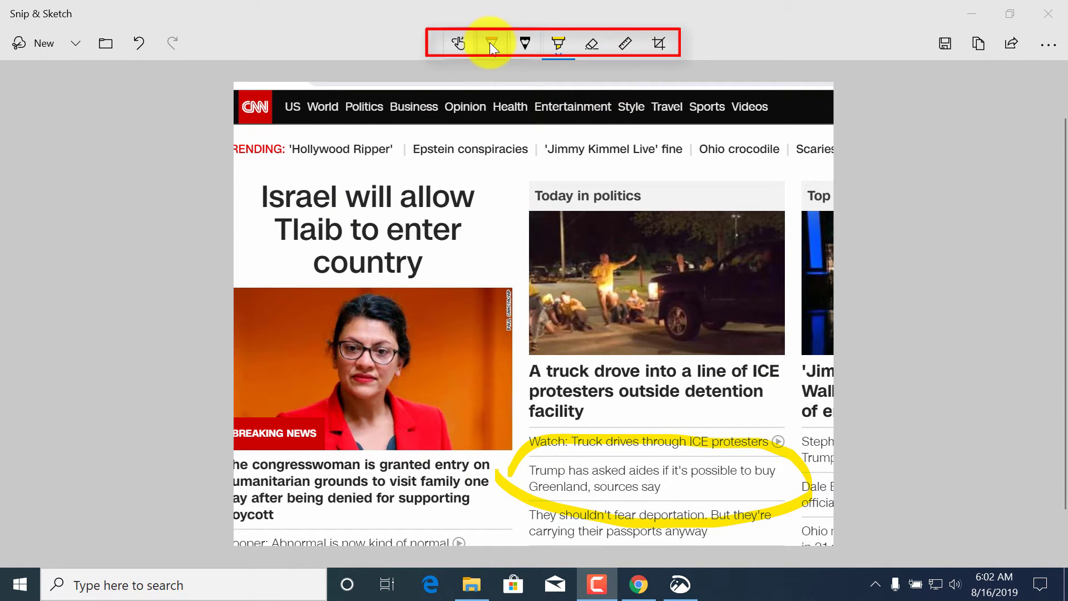
Loop a pencil line around 'Ohio crocodile' and erase the red stroke over the Jimmy Kimmel headline
{"action": "left_click", "coordinate": [491, 42]}
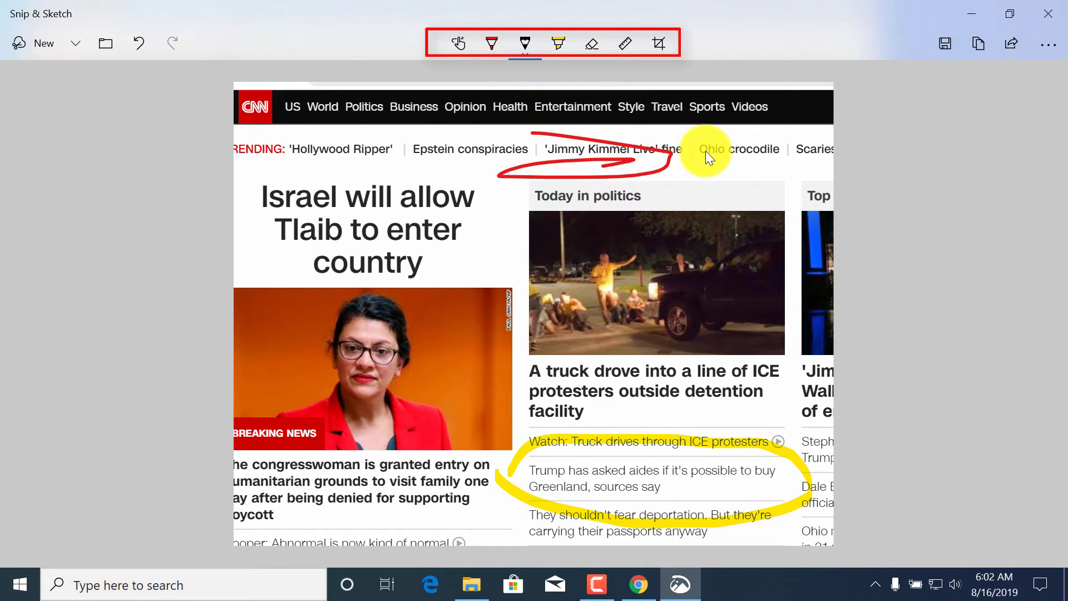
{"action": "mouse_move", "coordinate": [686, 143]}
{"action": "left_mouse_down"}
{"action": "mouse_move", "coordinate": [737, 181]}
{"action": "mouse_move", "coordinate": [671, 145]}
{"action": "left_mouse_up"}
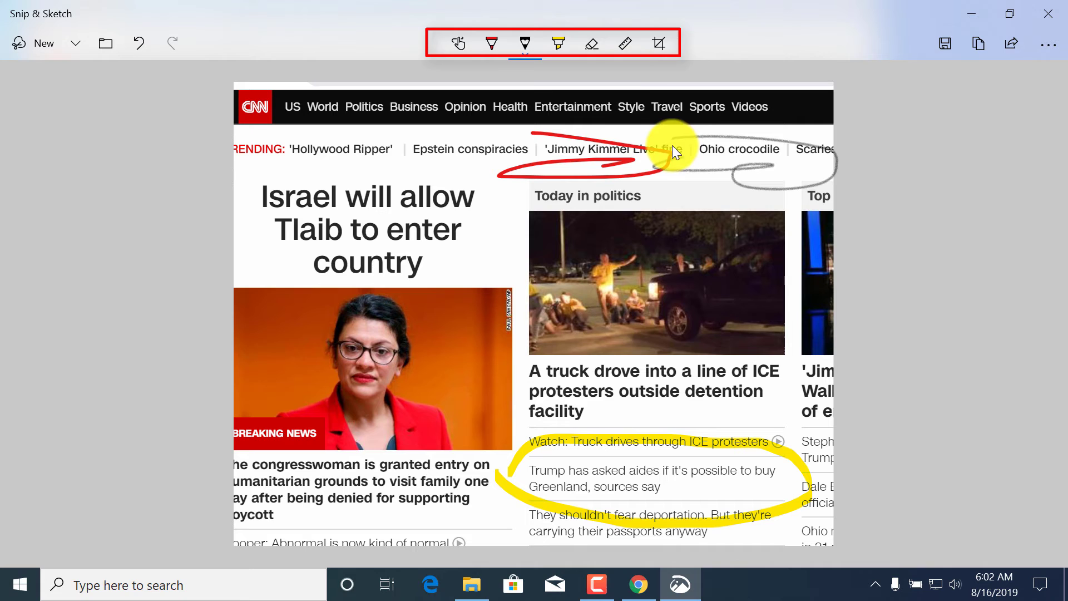
{"action": "left_click", "coordinate": [524, 55]}
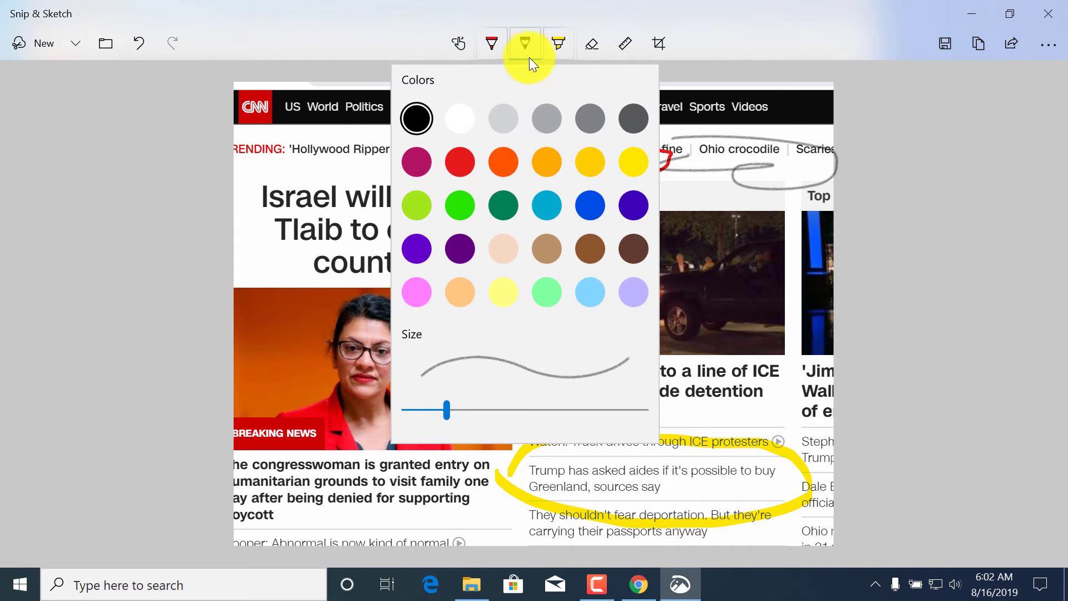
{"action": "left_click", "coordinate": [573, 63]}
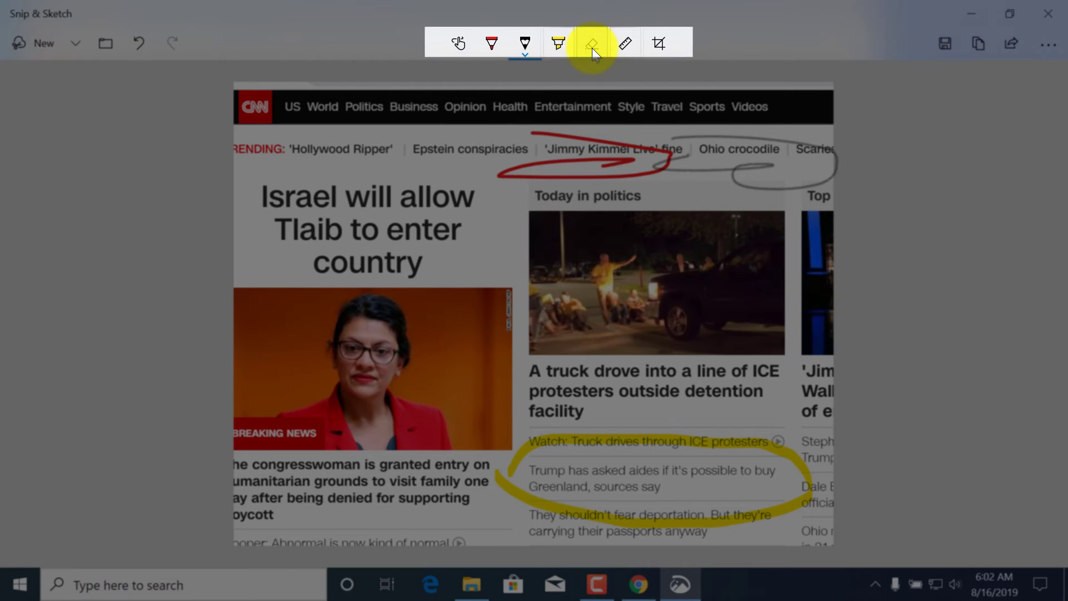
{"action": "left_click", "coordinate": [592, 45]}
{"action": "left_click", "coordinate": [615, 143]}
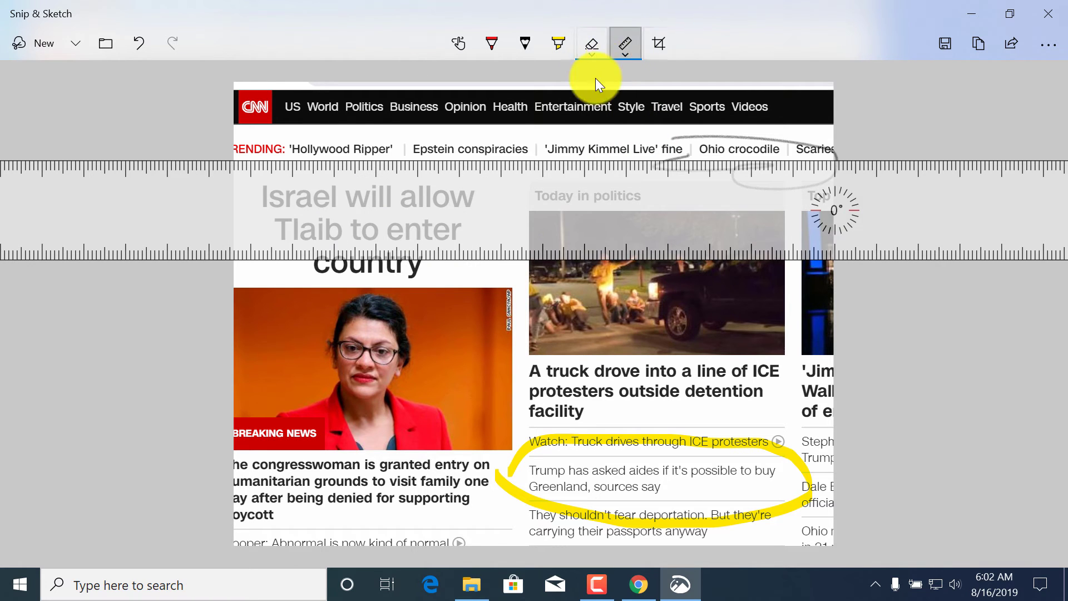
Show the protractor over the snip, then switch back to the straight ruler
{"action": "left_click", "coordinate": [626, 52]}
{"action": "left_click", "coordinate": [615, 135]}
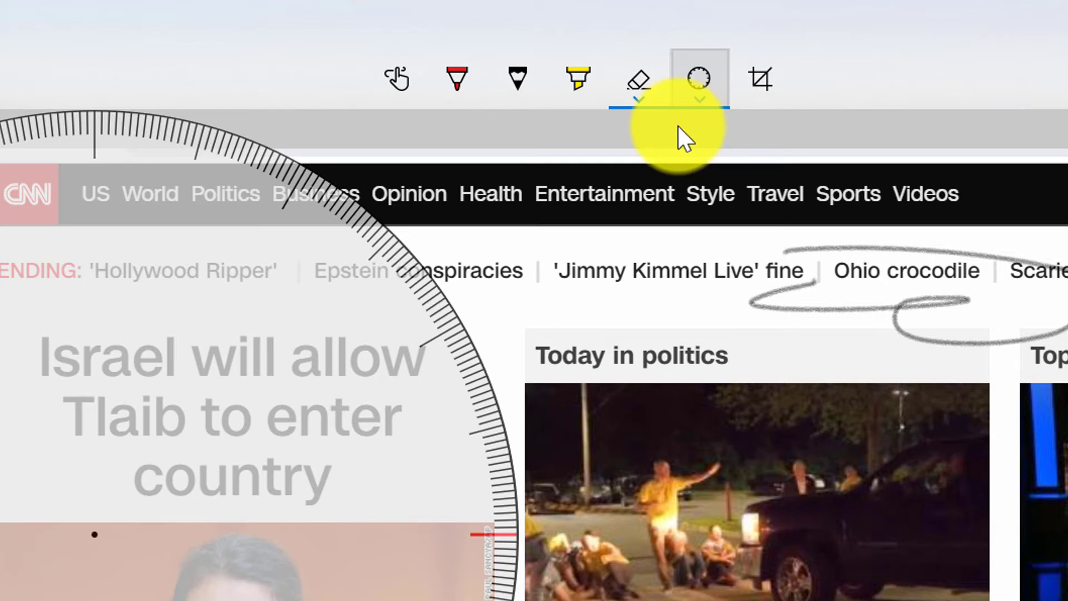
{"action": "left_click", "coordinate": [699, 103]}
{"action": "left_click", "coordinate": [692, 166]}
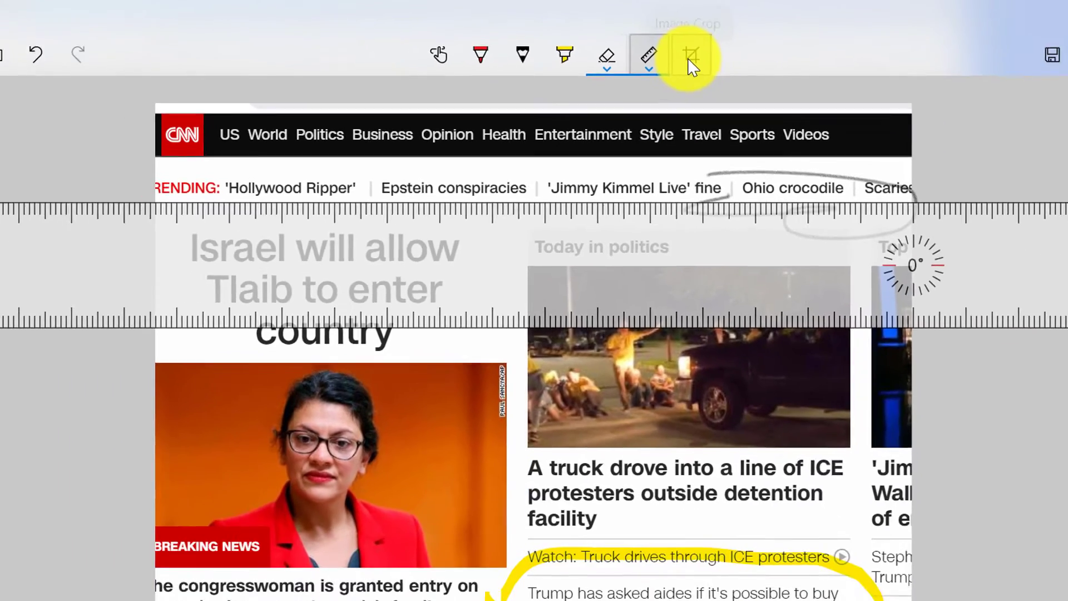
Crop the CNN snip's left, bottom and right edges in to the 'Today in politics' truck story
{"action": "left_click", "coordinate": [759, 83]}
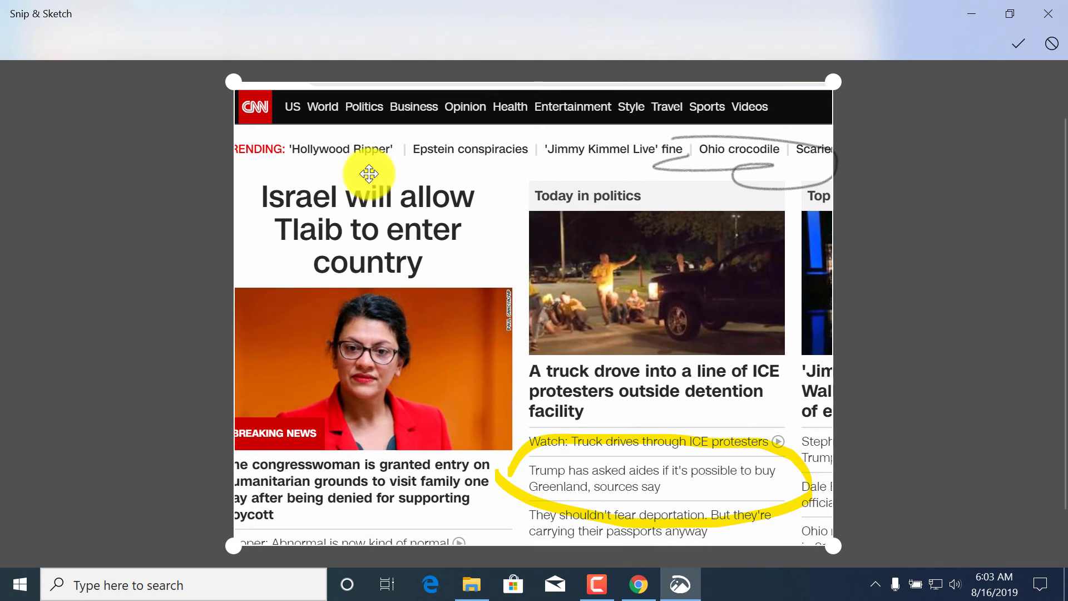
{"action": "left_click_drag", "start_coordinate": [230, 547], "coordinate": [519, 510]}
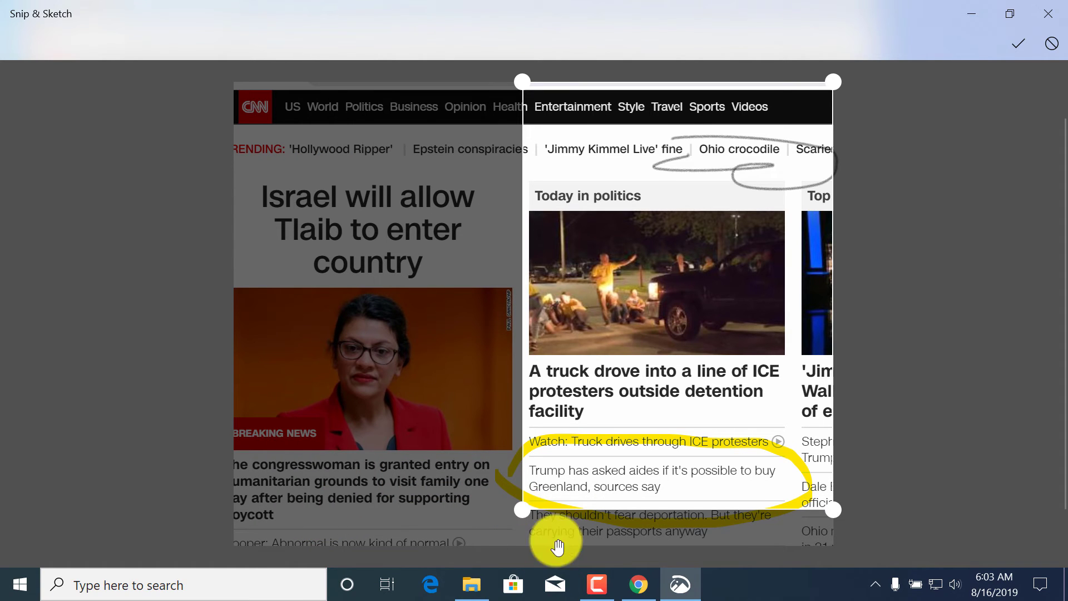
{"action": "left_click_drag", "start_coordinate": [520, 508], "coordinate": [515, 424]}
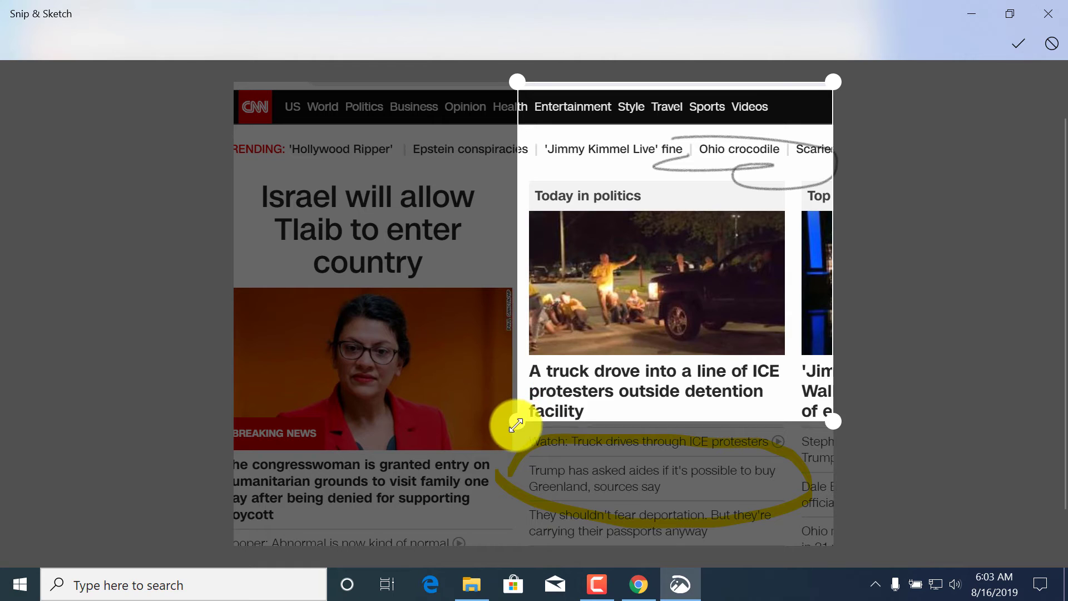
{"action": "left_click_drag", "start_coordinate": [827, 86], "coordinate": [784, 89]}
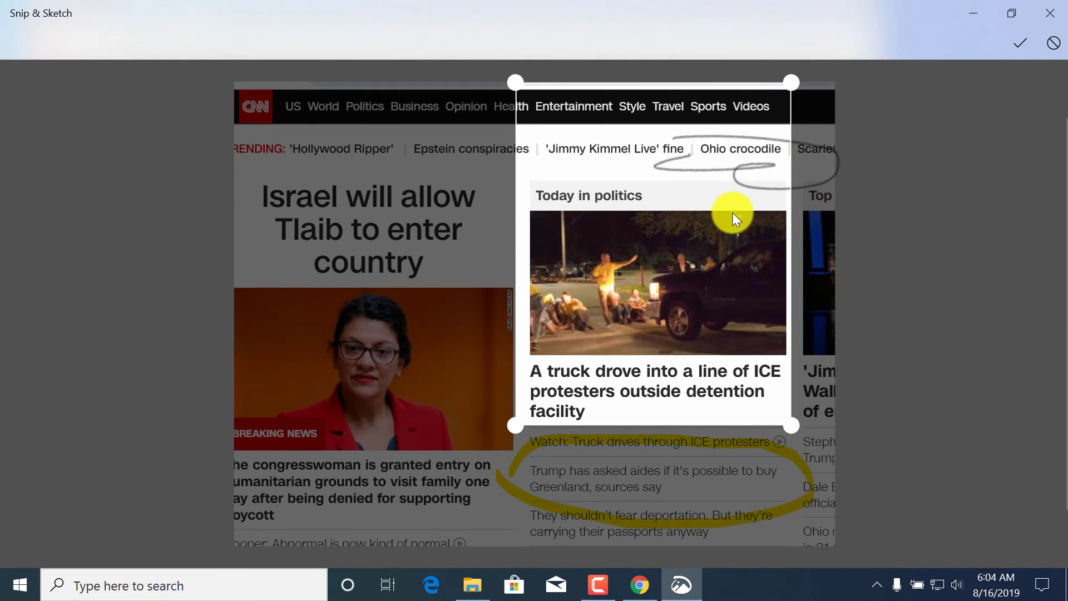
{"action": "key", "text": "Return"}
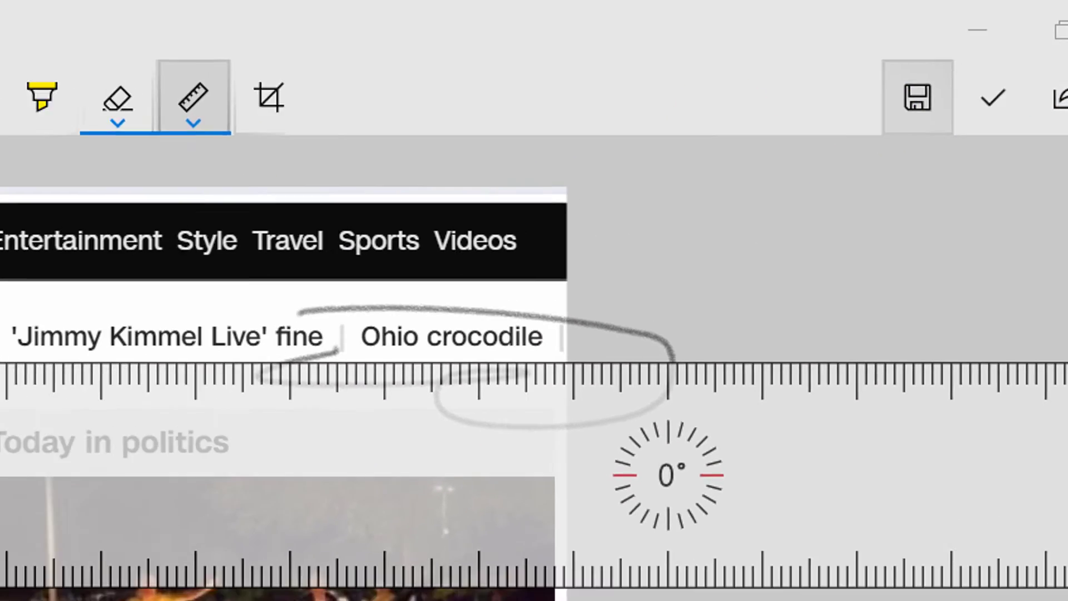
{"action": "left_click", "coordinate": [730, 146]}
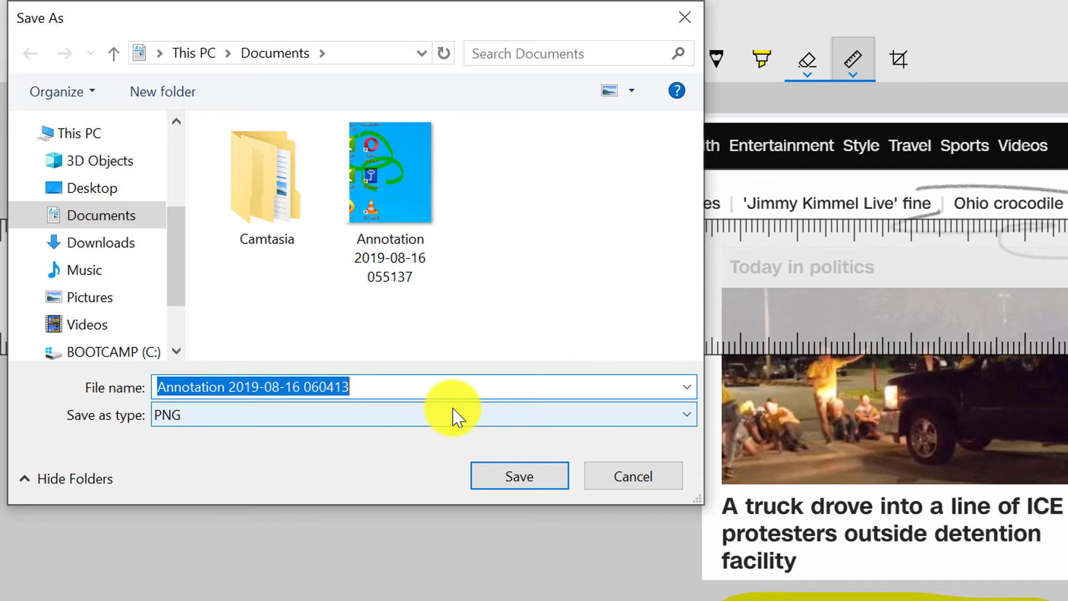
{"action": "left_click", "coordinate": [457, 417]}
{"action": "left_click", "coordinate": [457, 417]}
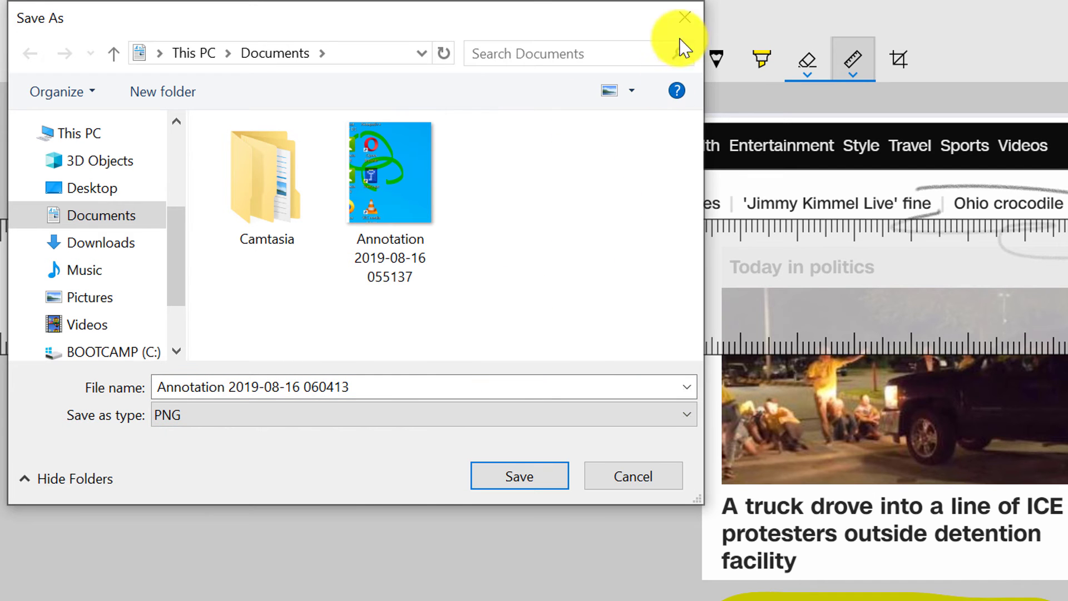
{"action": "left_click", "coordinate": [686, 20]}
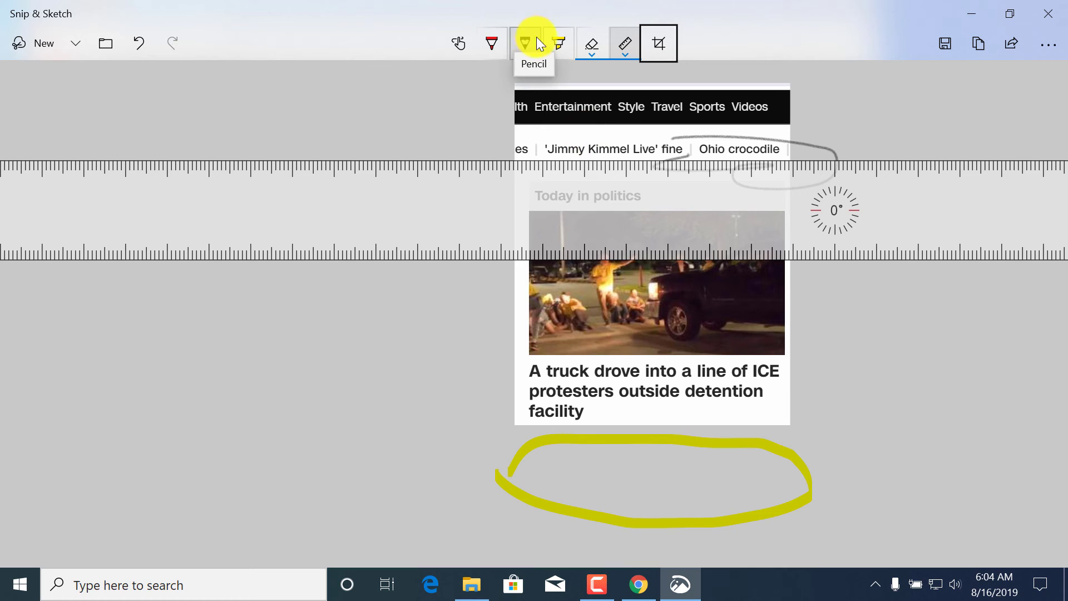
{"action": "key", "text": "F10"}
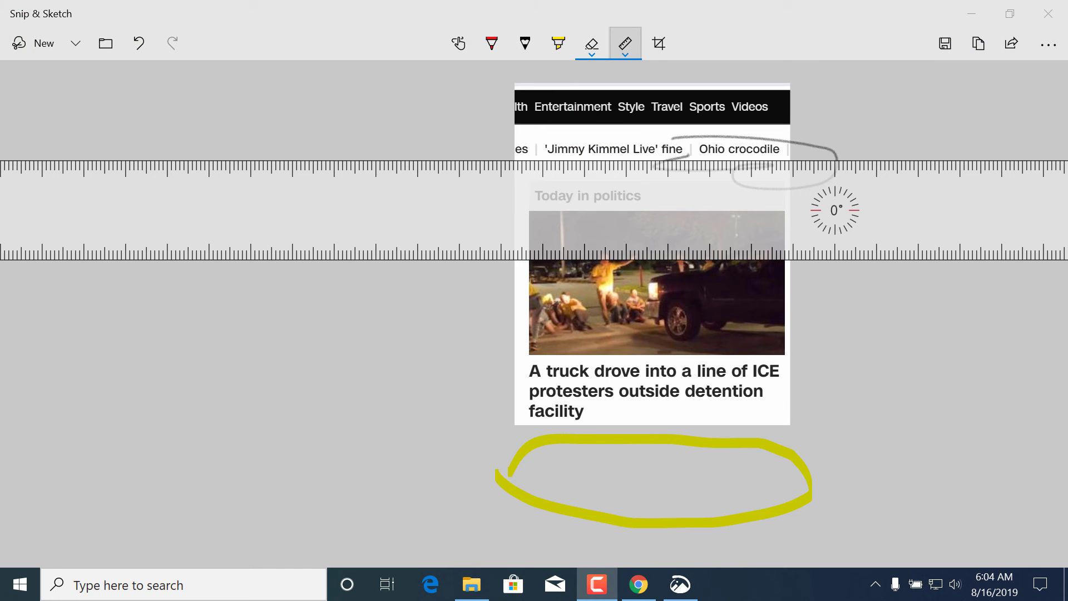